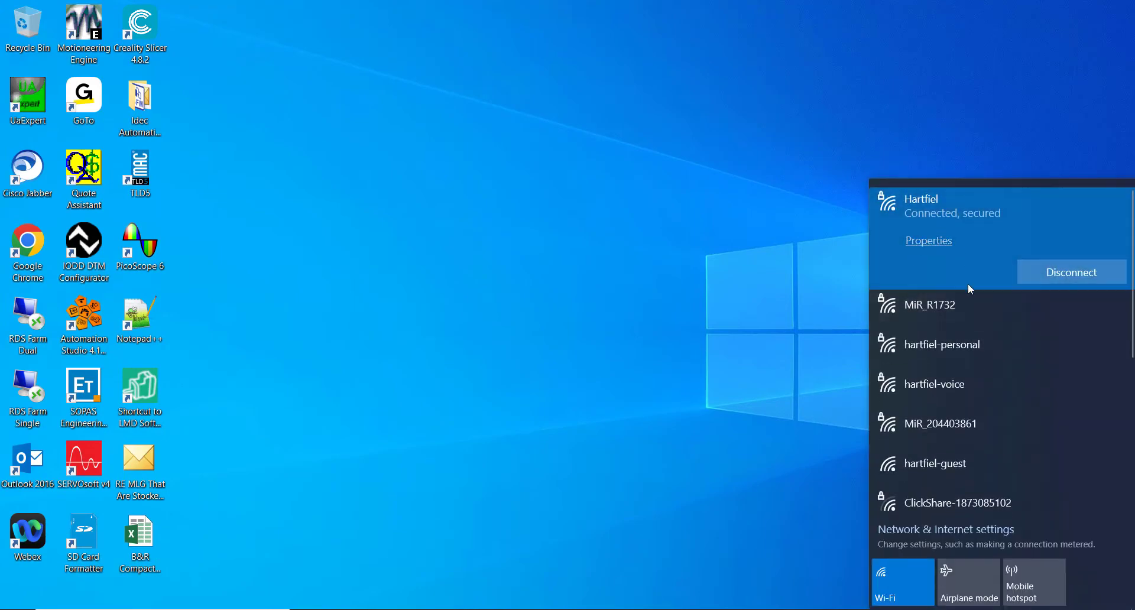
Connect the computer to the robot's Wi-Fi network MiR_R1732
left_click(947, 312)
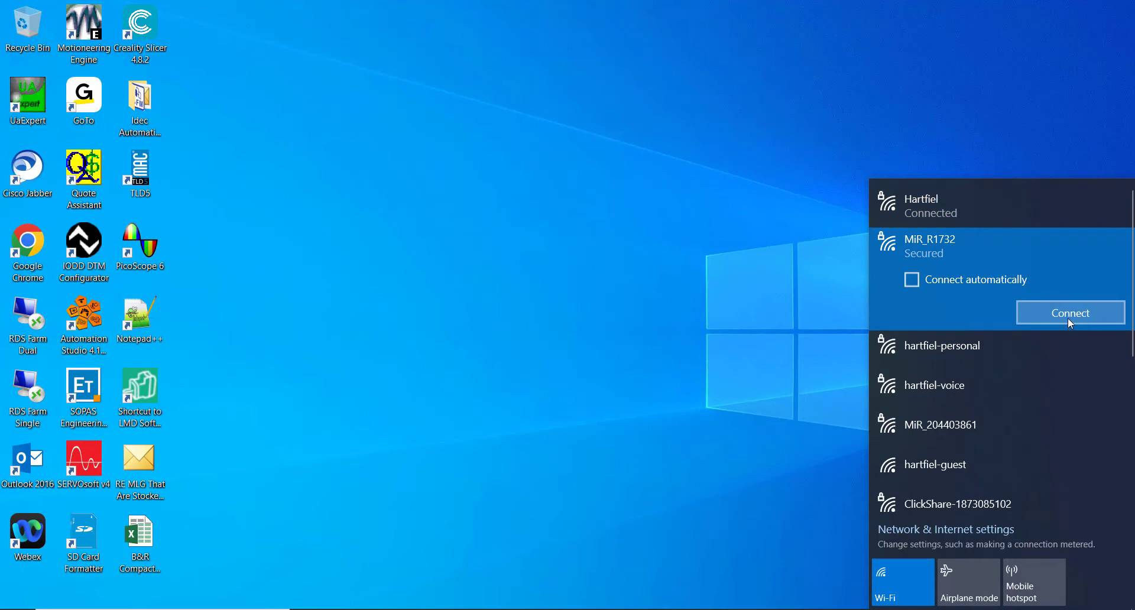
left_click(1067, 317)
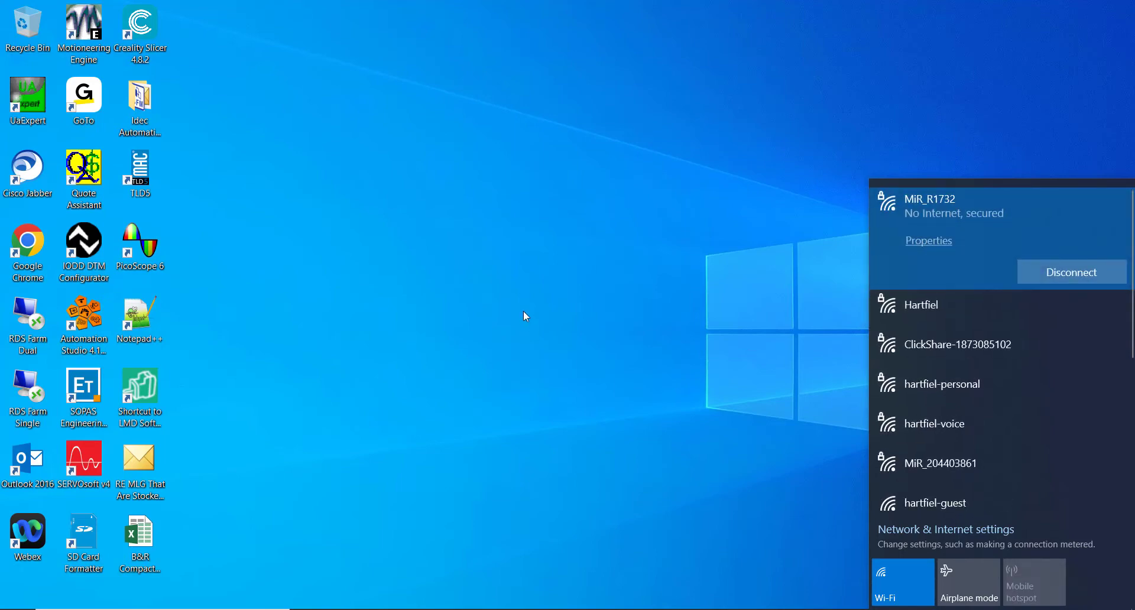
left_click(353, 190)
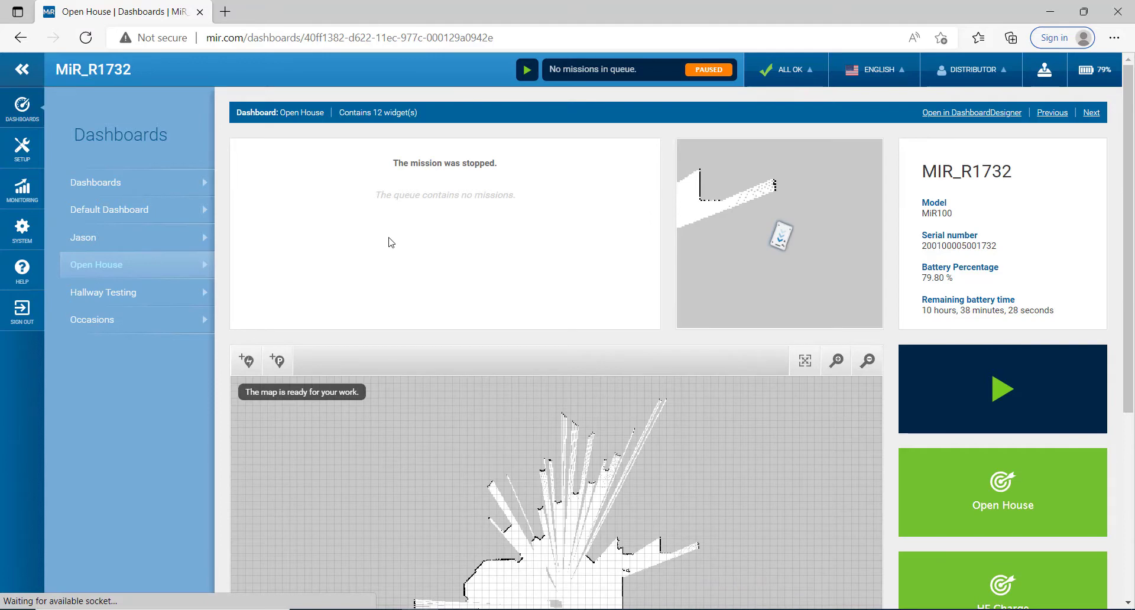
Create a map in the Occasions site, named with the owner's first name in possessive form followed by "Hartfiel Office Map1"
left_click(26, 152)
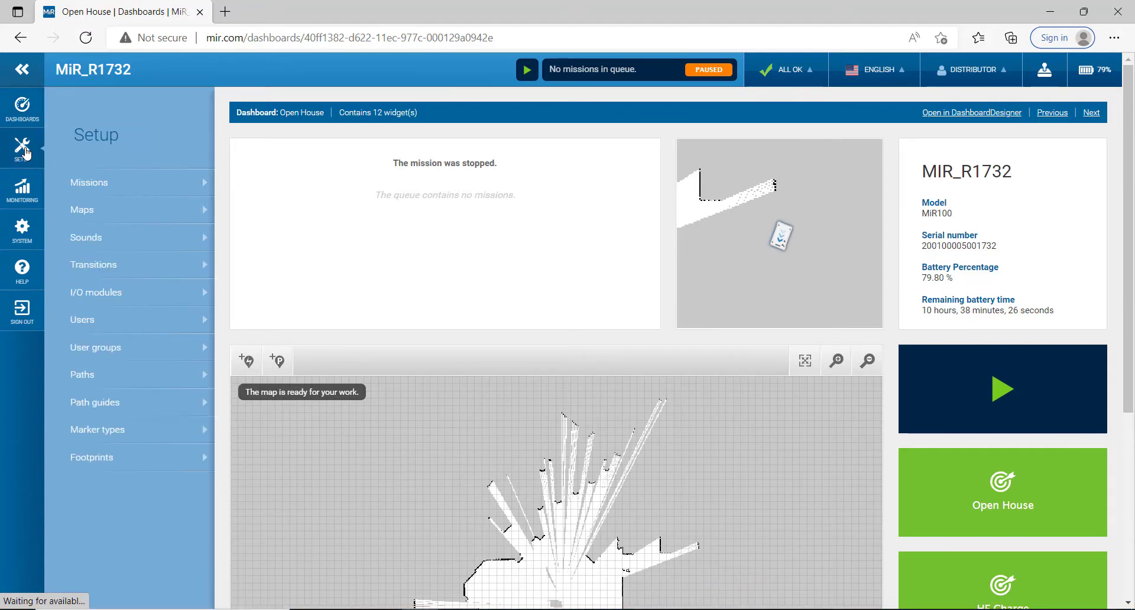
left_click(204, 211)
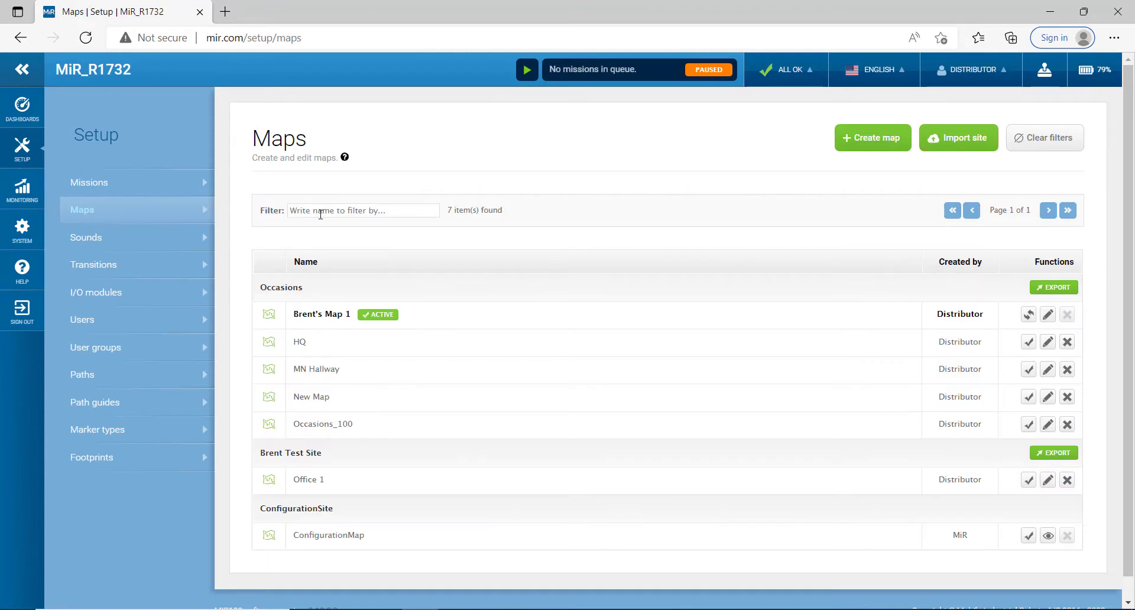
left_click(872, 140)
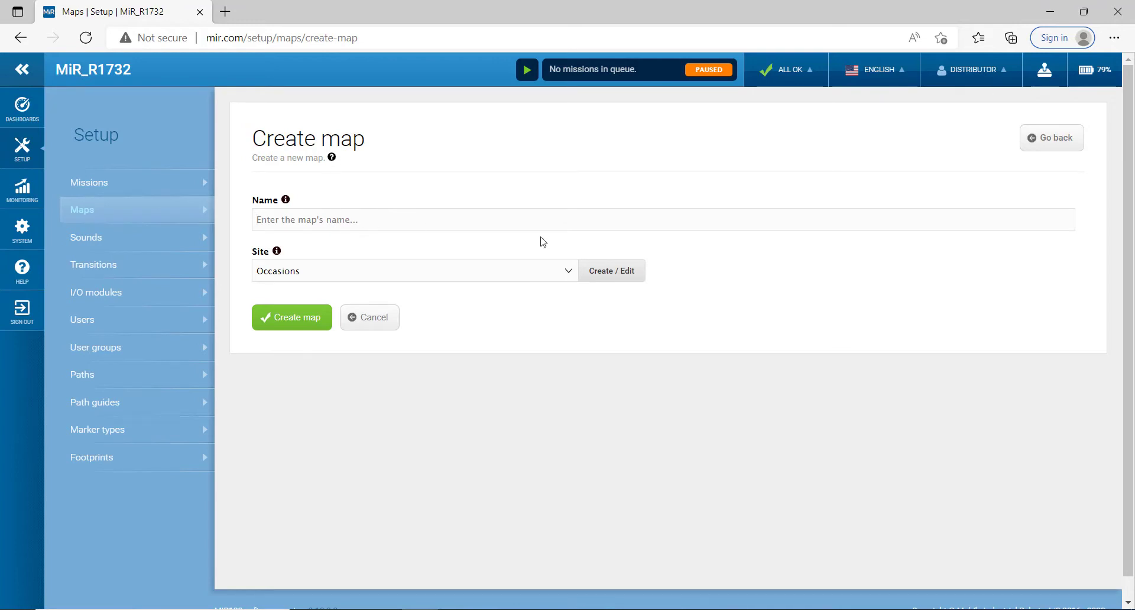
type("Brent's ")
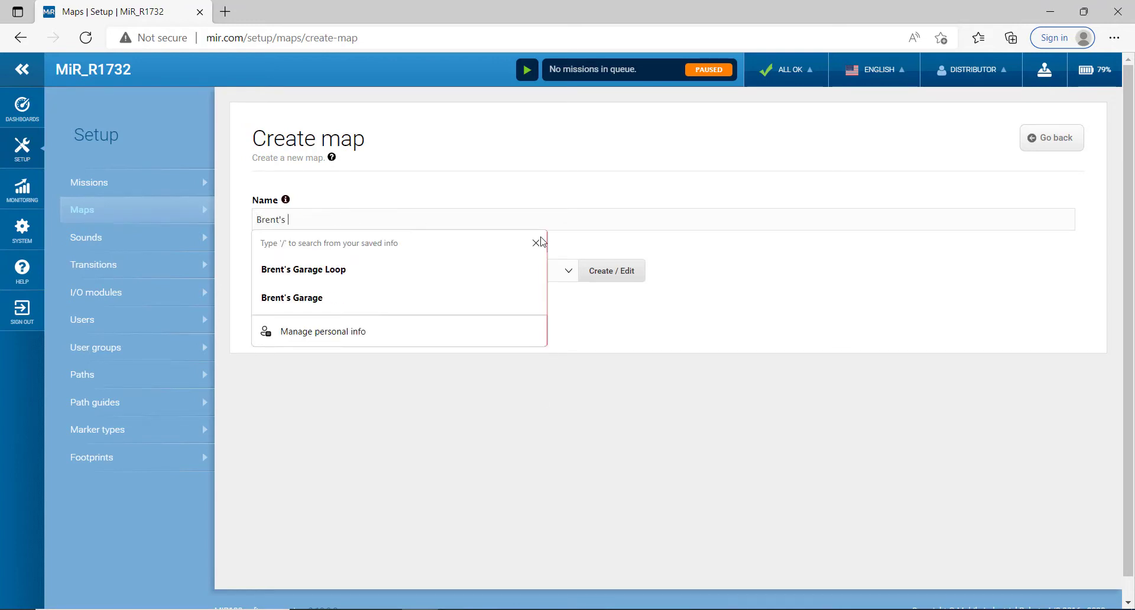
type("Hartfiel Office Map")
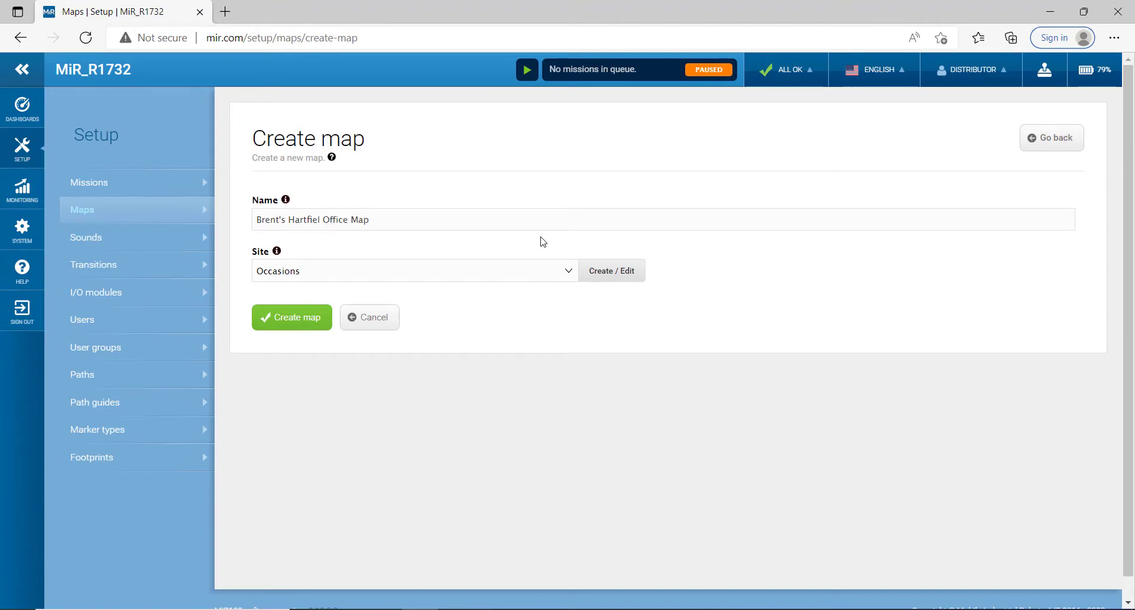
type("1")
left_click(292, 319)
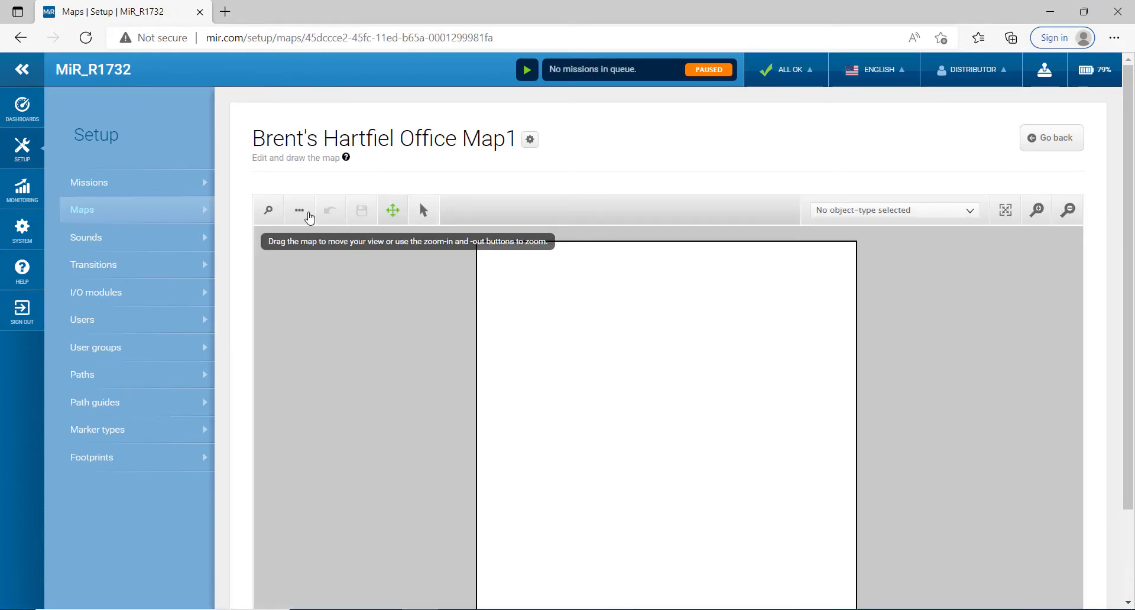
Start recording the new map with Record and overwrite, accepting the loss of existing map data
left_click(307, 211)
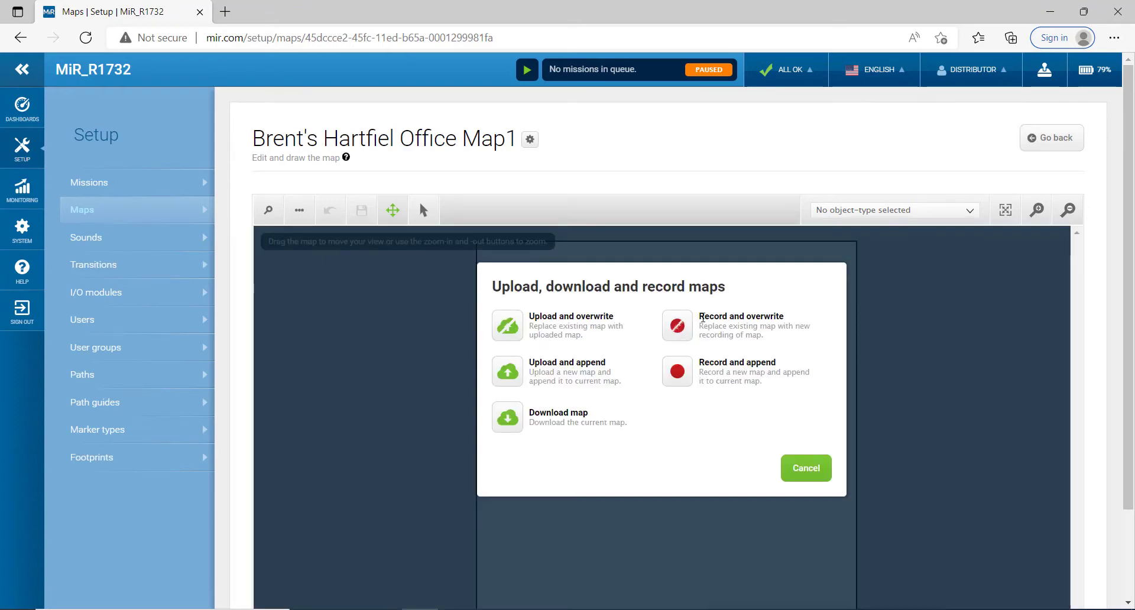
left_click(684, 326)
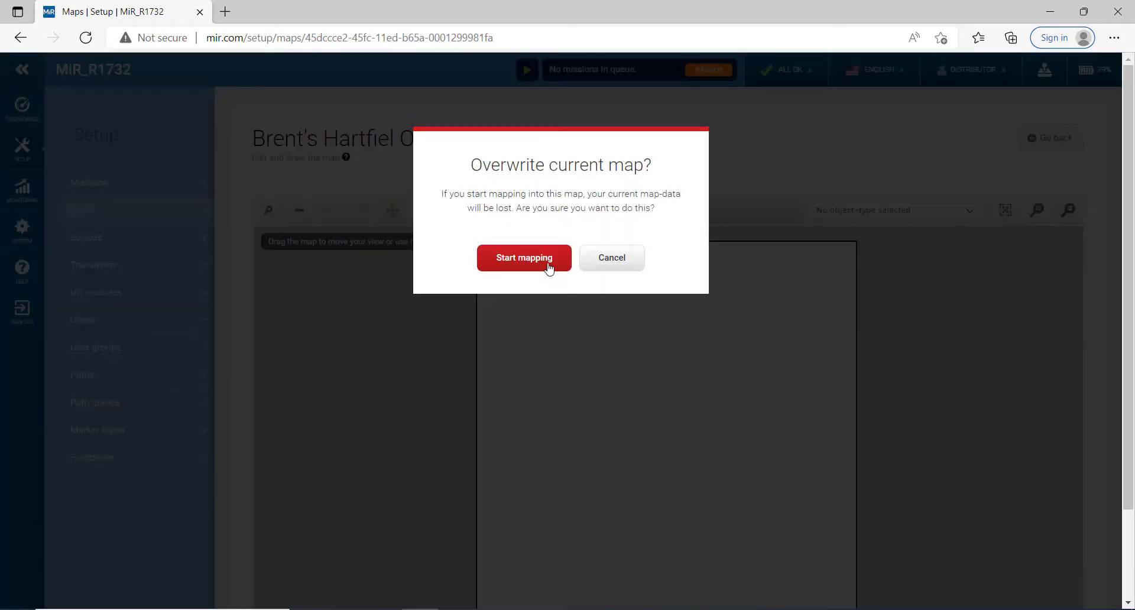
left_click(526, 258)
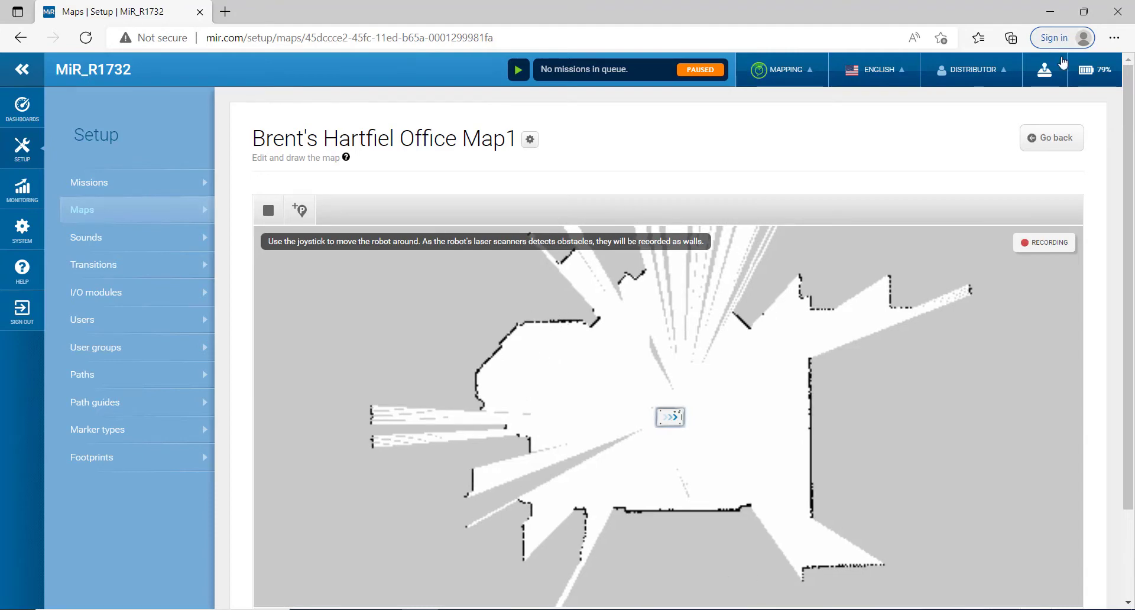
Take manual control of the robot and turn it in place with the joystick to scan its surroundings
left_click(1045, 70)
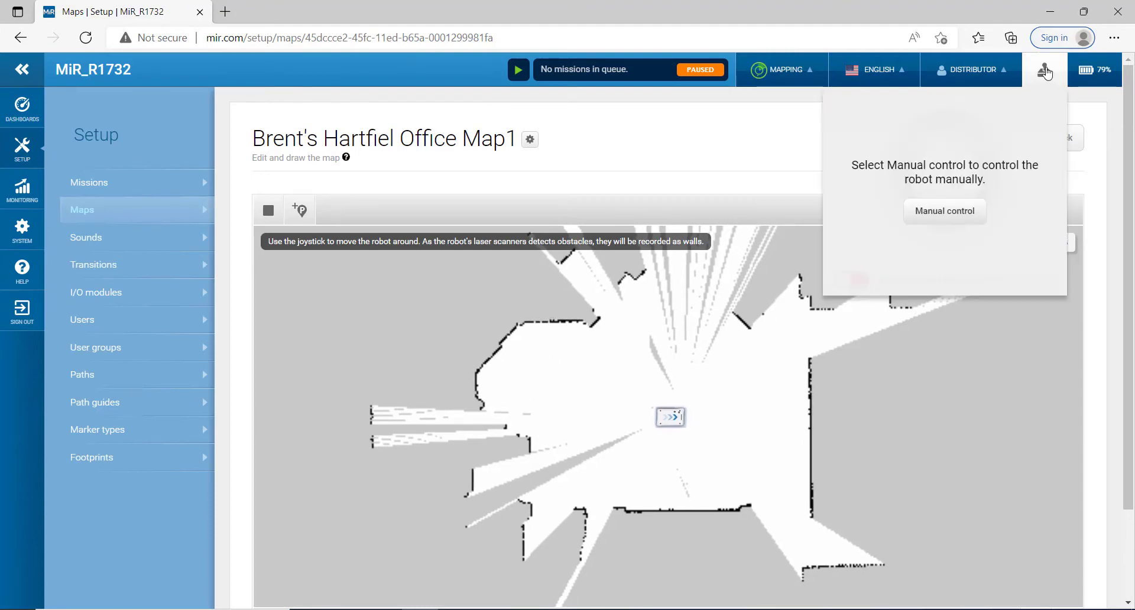
left_click(942, 212)
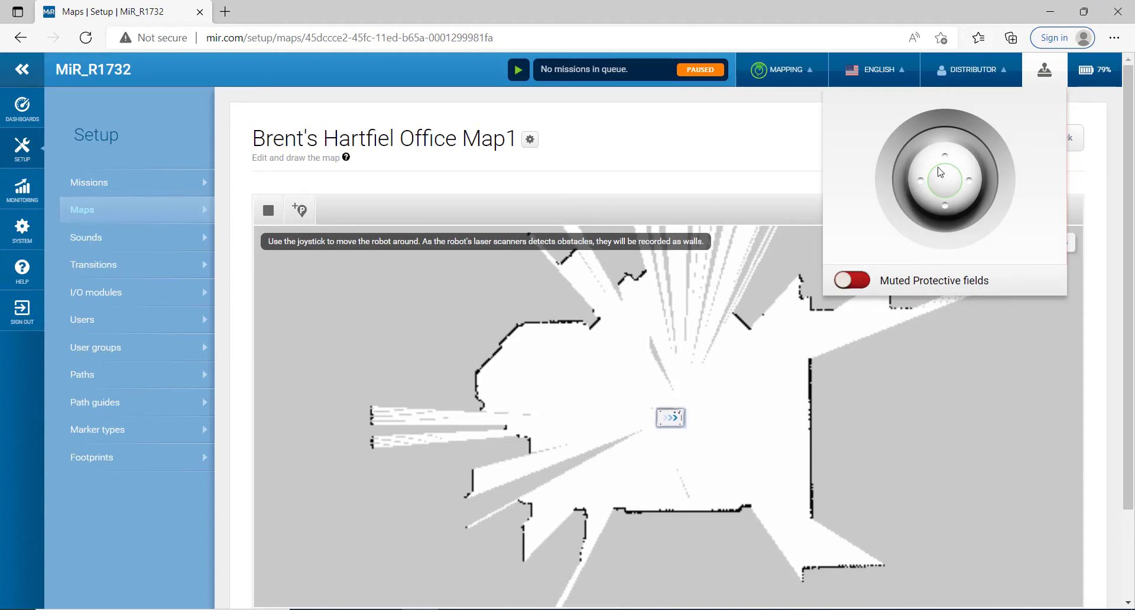
mouse_move(940, 172)
left_mouse_down()
mouse_move(956, 193)
mouse_move(953, 178)
mouse_move(945, 203)
mouse_move(926, 190)
mouse_move(924, 142)
left_mouse_up()
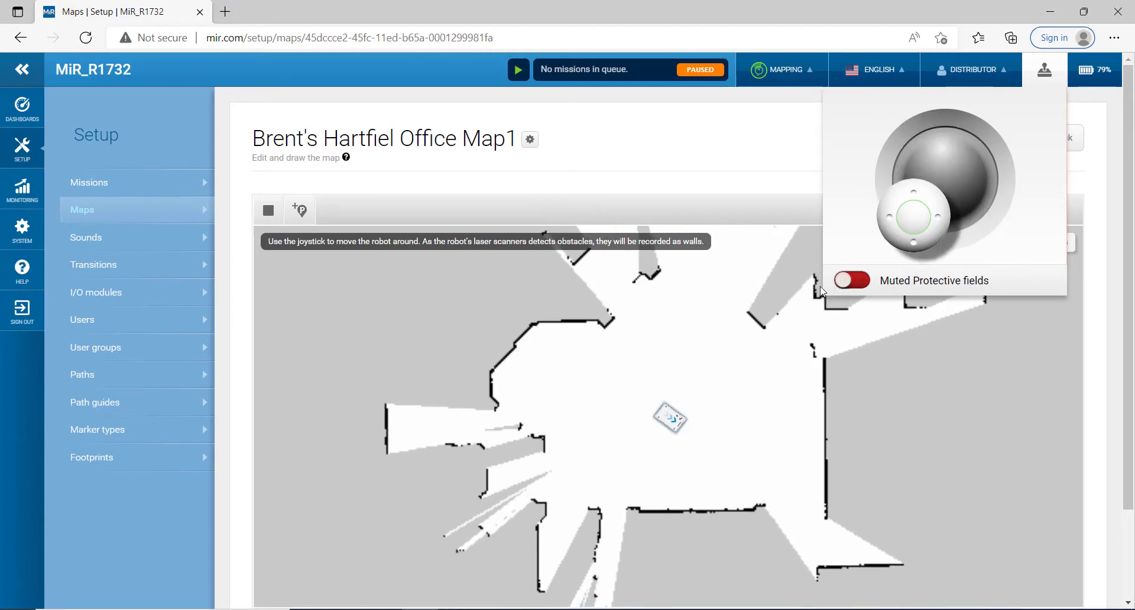
left_click(815, 275)
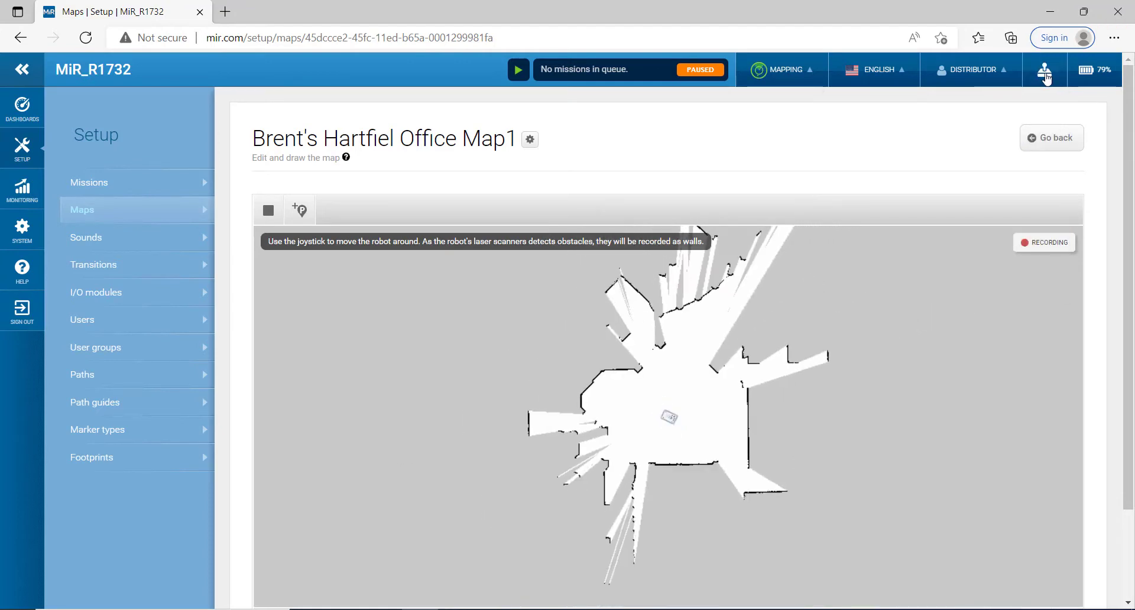
Drive the robot around the office with the on-screen joystick so its laser scanners record the walls
left_click(1045, 74)
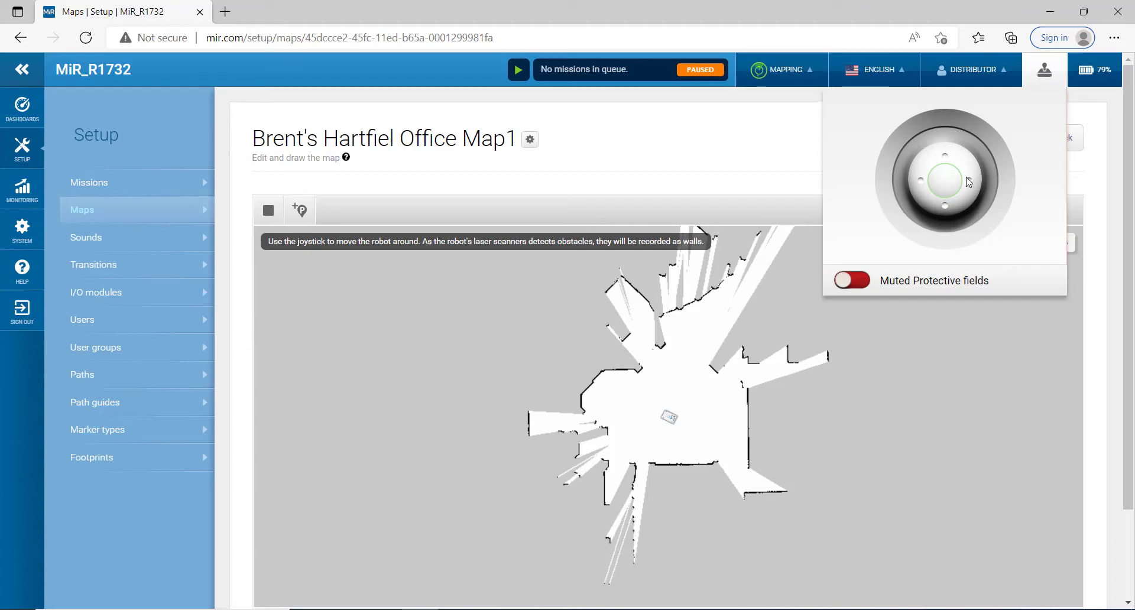
mouse_move(970, 182)
left_mouse_down()
mouse_move(970, 146)
mouse_move(925, 193)
mouse_move(914, 246)
mouse_move(904, 195)
mouse_move(889, 210)
mouse_move(925, 228)
mouse_move(916, 81)
mouse_move(945, 94)
mouse_move(999, 159)
mouse_move(1024, 152)
mouse_move(1062, 169)
mouse_move(969, 107)
mouse_move(1014, 145)
left_mouse_up()
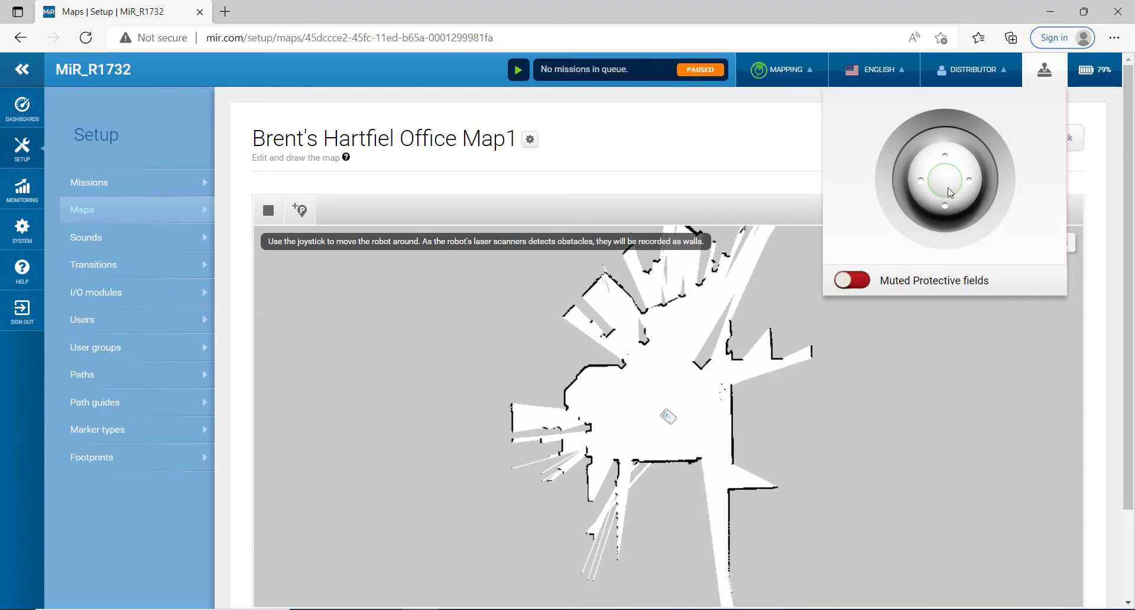
mouse_move(954, 187)
left_mouse_down()
mouse_move(968, 159)
mouse_move(977, 170)
left_mouse_up()
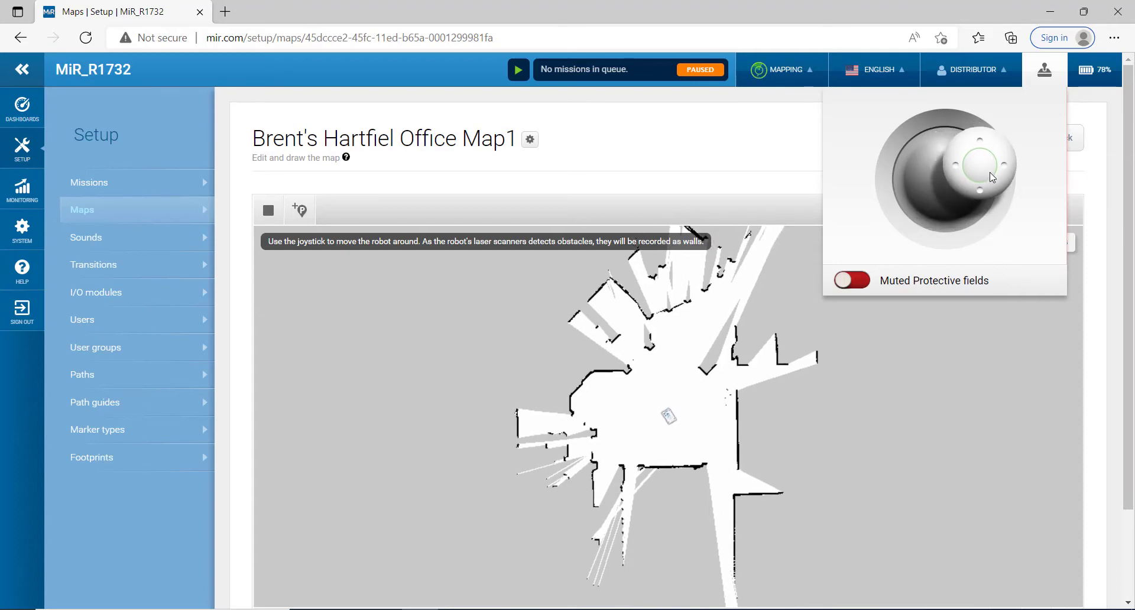
mouse_move(993, 177)
left_mouse_down()
mouse_move(920, 154)
mouse_move(949, 159)
mouse_move(925, 153)
mouse_move(962, 146)
mouse_move(913, 236)
mouse_move(899, 172)
mouse_move(932, 116)
mouse_move(941, 155)
mouse_move(942, 124)
mouse_move(957, 157)
mouse_move(981, 164)
mouse_move(969, 155)
mouse_move(913, 201)
mouse_move(937, 207)
mouse_move(946, 143)
mouse_move(984, 172)
mouse_move(958, 160)
mouse_move(983, 167)
mouse_move(970, 172)
mouse_move(952, 118)
mouse_move(987, 105)
mouse_move(911, 142)
mouse_move(942, 163)
mouse_move(948, 137)
mouse_move(939, 150)
mouse_move(970, 124)
mouse_move(941, 155)
mouse_move(964, 145)
mouse_move(938, 146)
mouse_move(969, 133)
left_mouse_up()
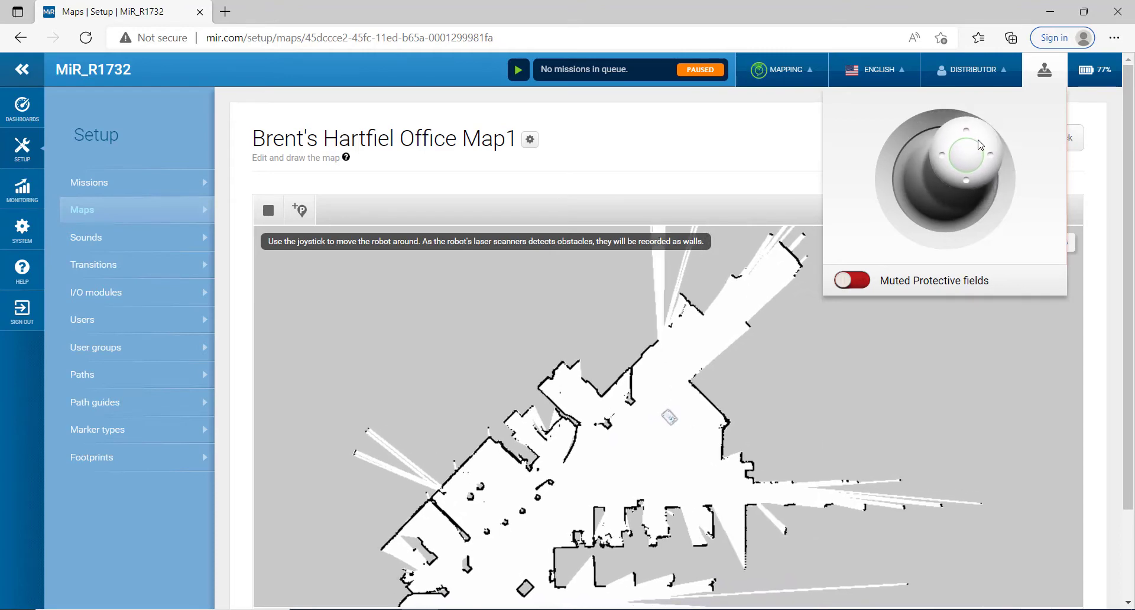
left_click_drag(982, 145, 962, 140)
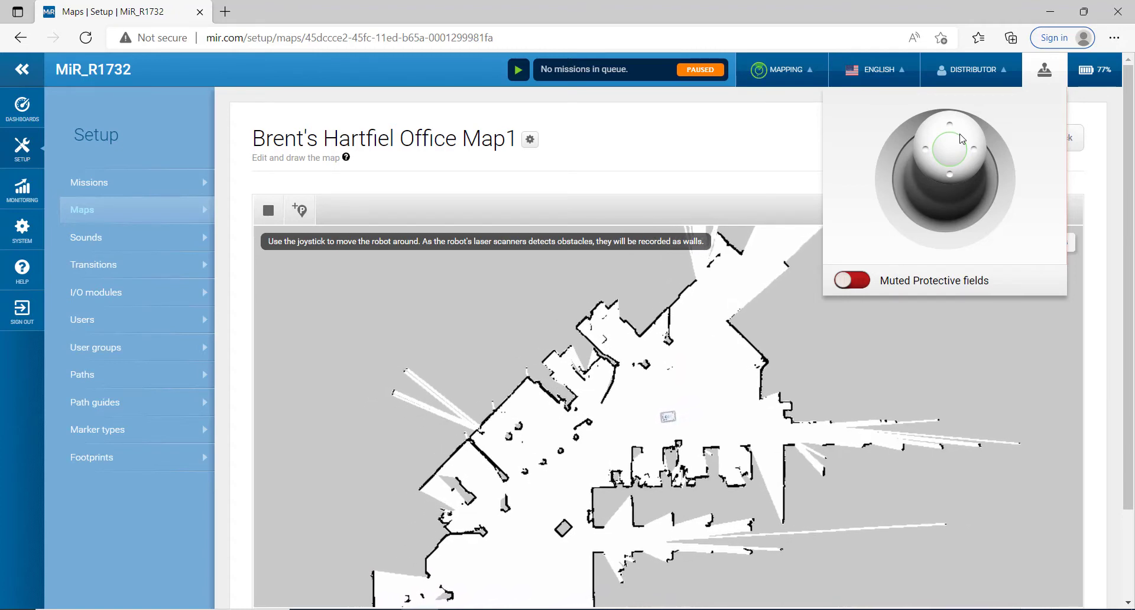
mouse_move(962, 140)
left_mouse_down()
mouse_move(941, 131)
mouse_move(956, 123)
left_mouse_up()
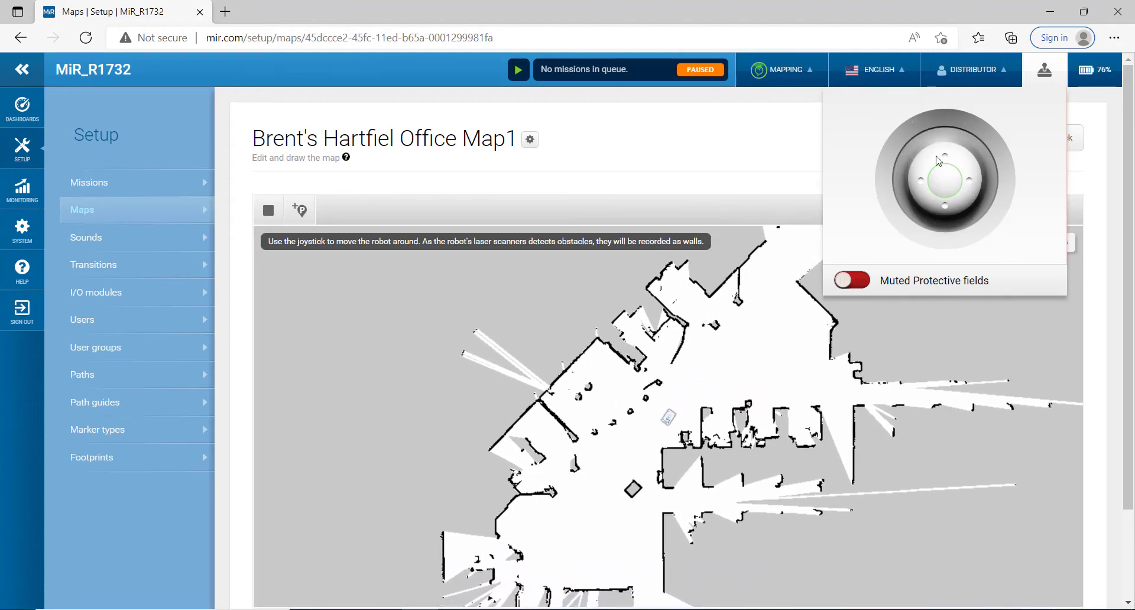
mouse_move(936, 176)
left_mouse_down()
mouse_move(933, 147)
mouse_move(910, 157)
mouse_move(936, 148)
mouse_move(928, 158)
mouse_move(945, 170)
mouse_move(960, 152)
mouse_move(913, 184)
mouse_move(923, 155)
mouse_move(908, 112)
mouse_move(928, 117)
mouse_move(931, 153)
mouse_move(961, 115)
mouse_move(928, 102)
left_mouse_up()
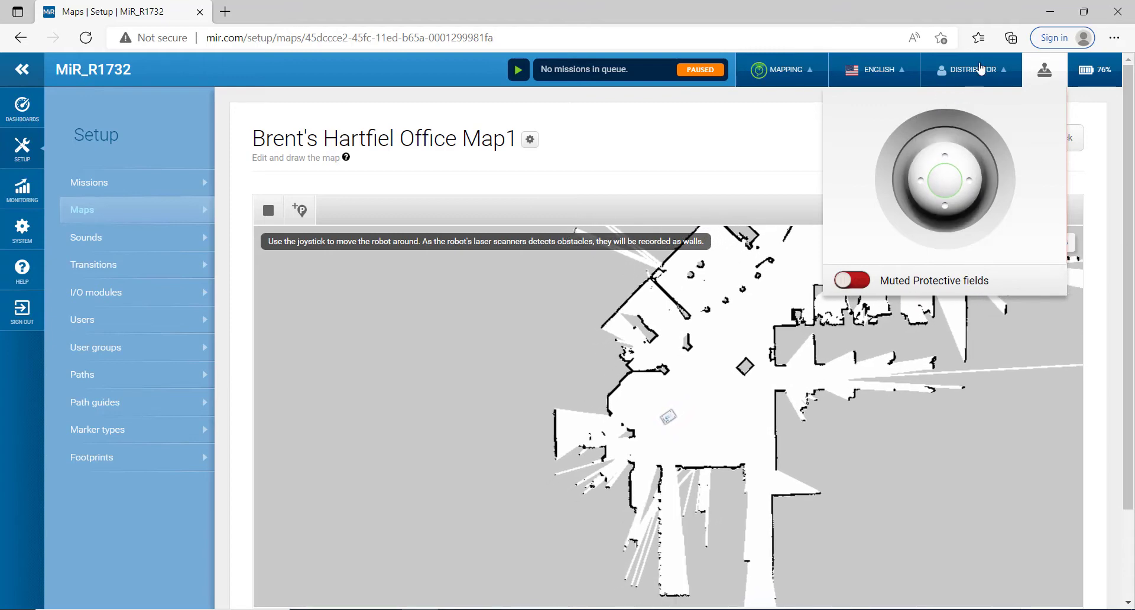
mouse_move(941, 173)
left_mouse_down()
mouse_move(897, 166)
mouse_move(946, 155)
mouse_move(879, 171)
mouse_move(902, 187)
mouse_move(886, 149)
mouse_move(926, 139)
mouse_move(937, 174)
mouse_move(976, 147)
mouse_move(915, 188)
mouse_move(935, 148)
mouse_move(947, 157)
left_mouse_up()
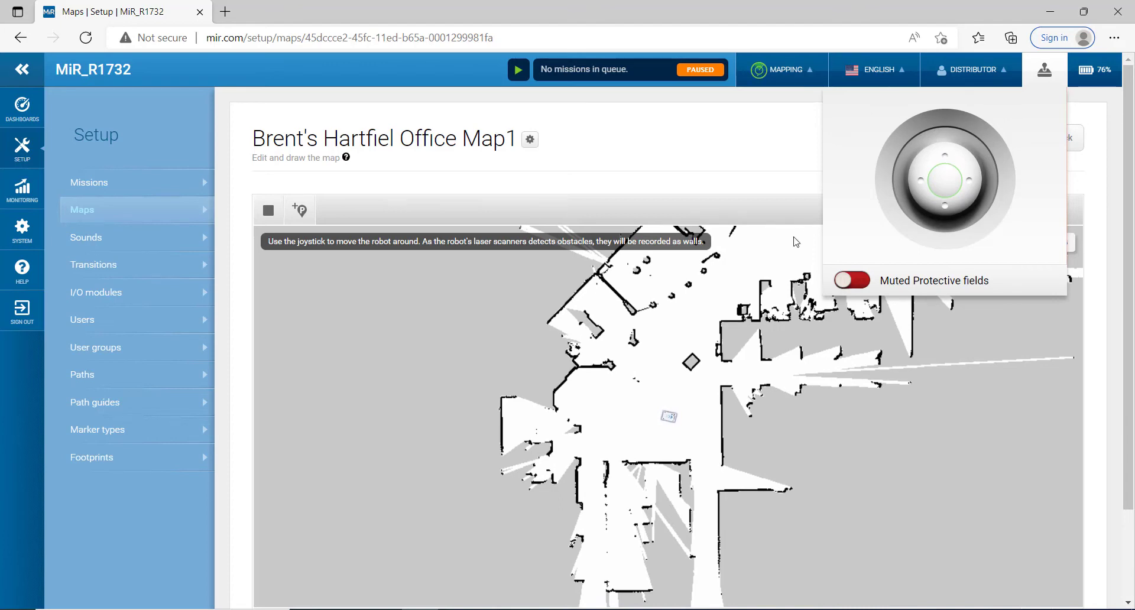
Stop the map recording and save the optimized map
left_click(921, 409)
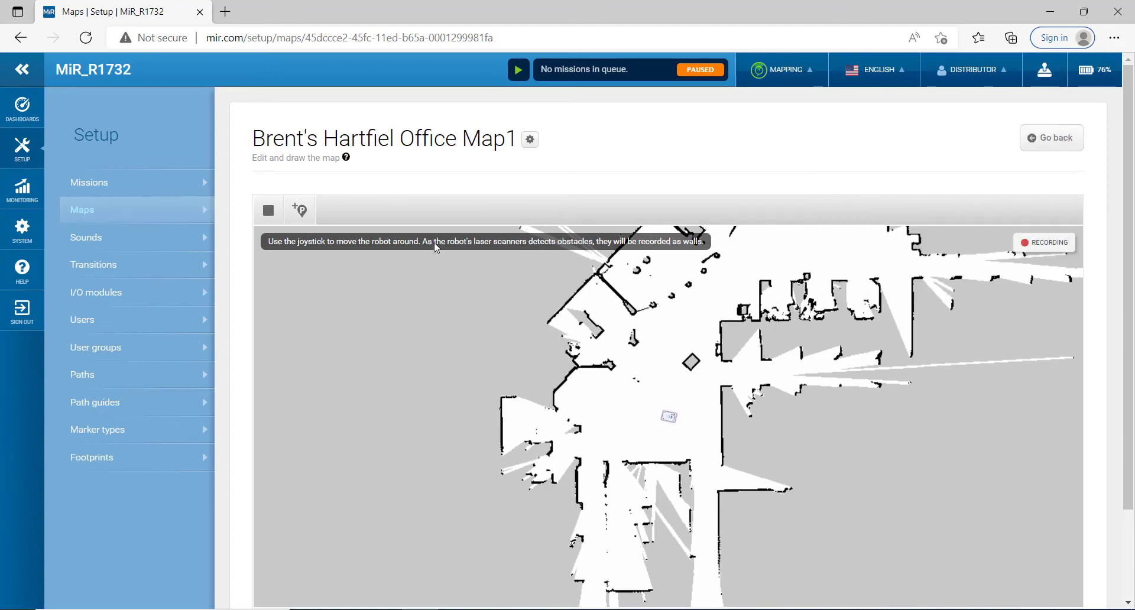
left_click(268, 216)
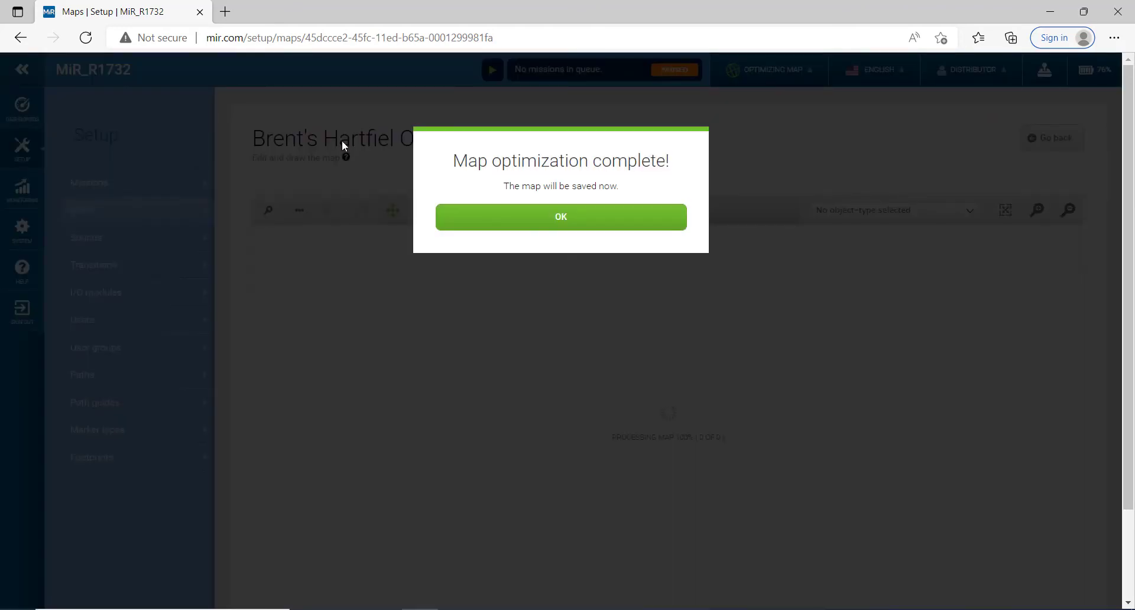
left_click(578, 220)
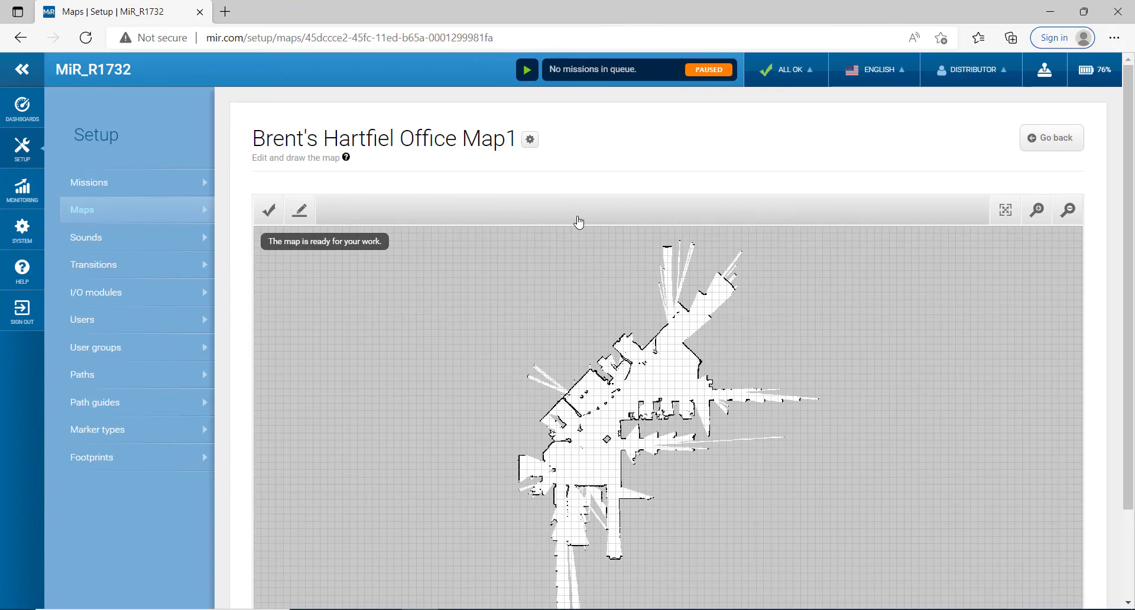
Activate the newly recorded office map as the robot's current map
scroll(676, 373, "down", 3)
scroll(733, 412, "up", 2)
scroll(731, 412, "up", 5)
right_click(623, 392)
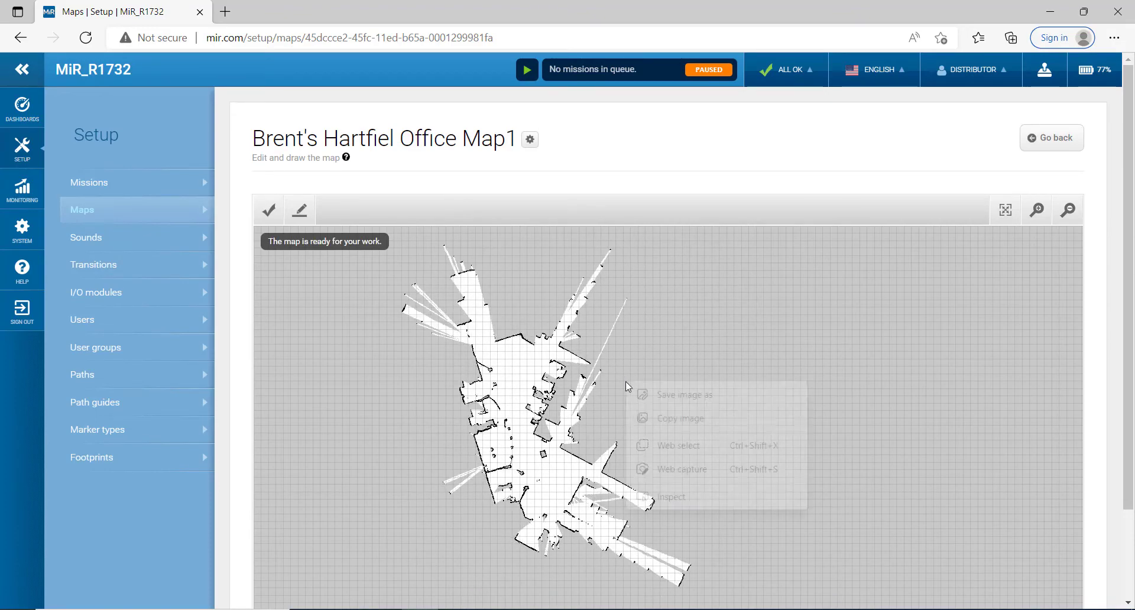
left_click_drag(623, 393, 586, 400)
scroll(583, 398, "down", 1)
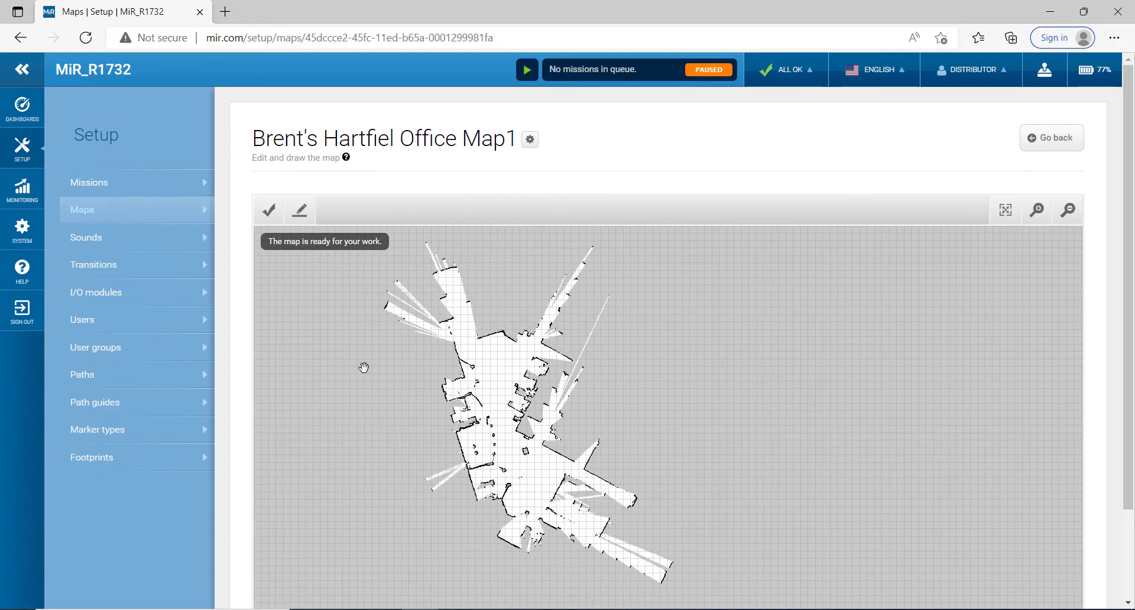
left_click(269, 211)
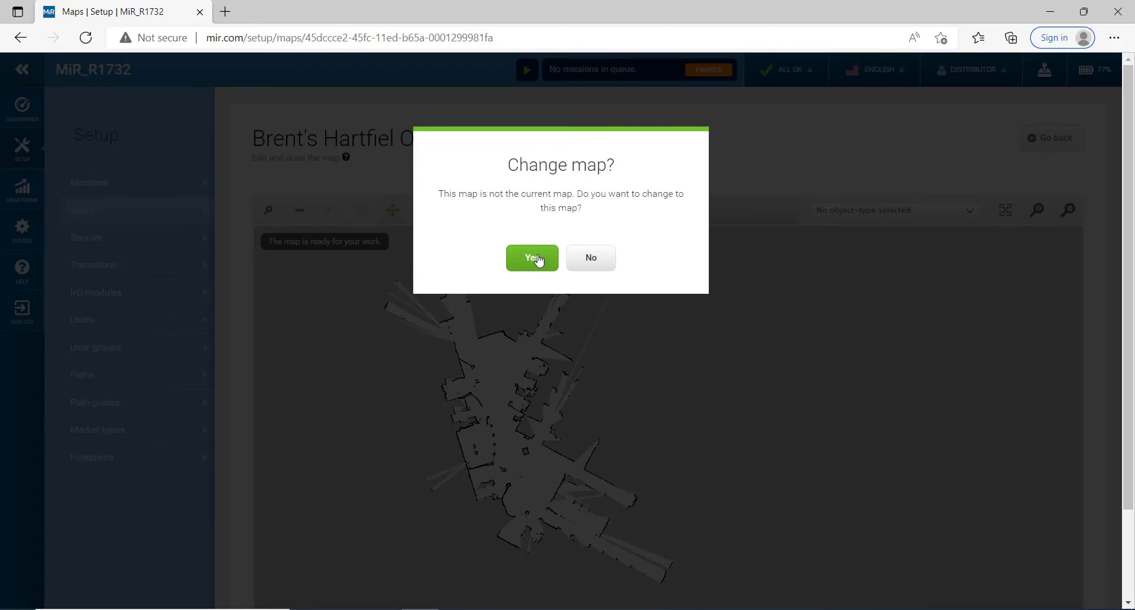
left_click(532, 258)
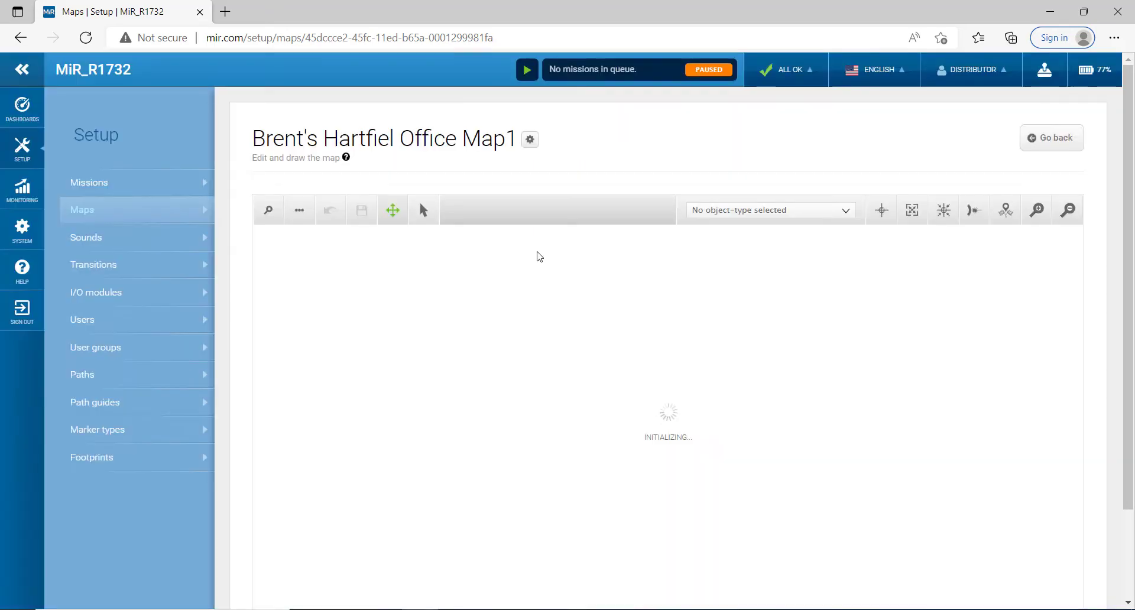
Reposition the robot on the map in the central open area next to the small square pillar, facing down the map
scroll(571, 396, "up", 2)
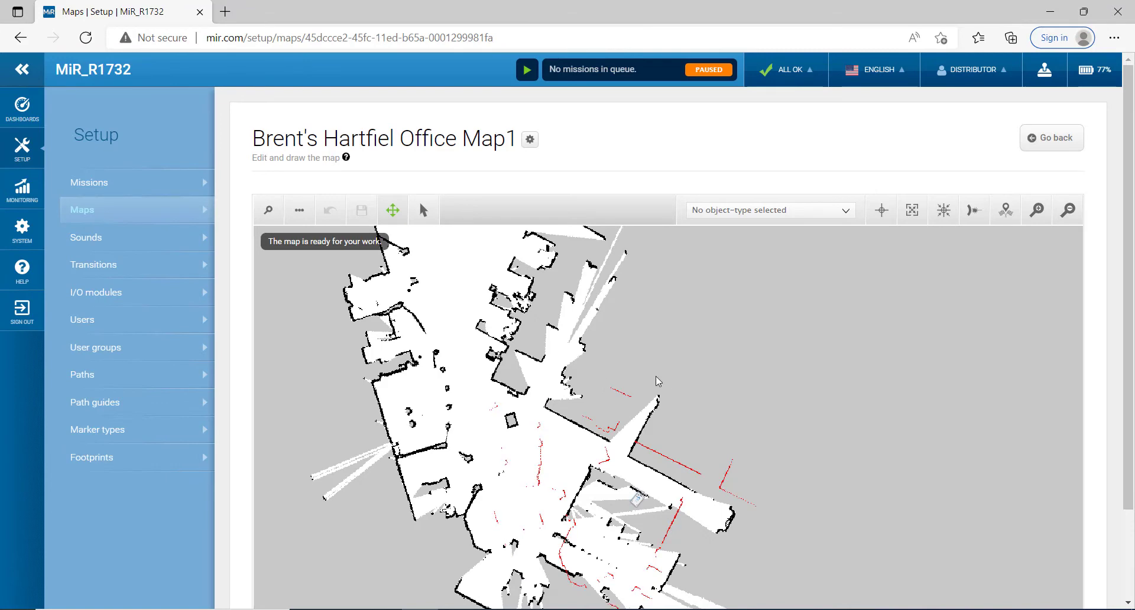
left_click_drag(667, 384, 847, 353)
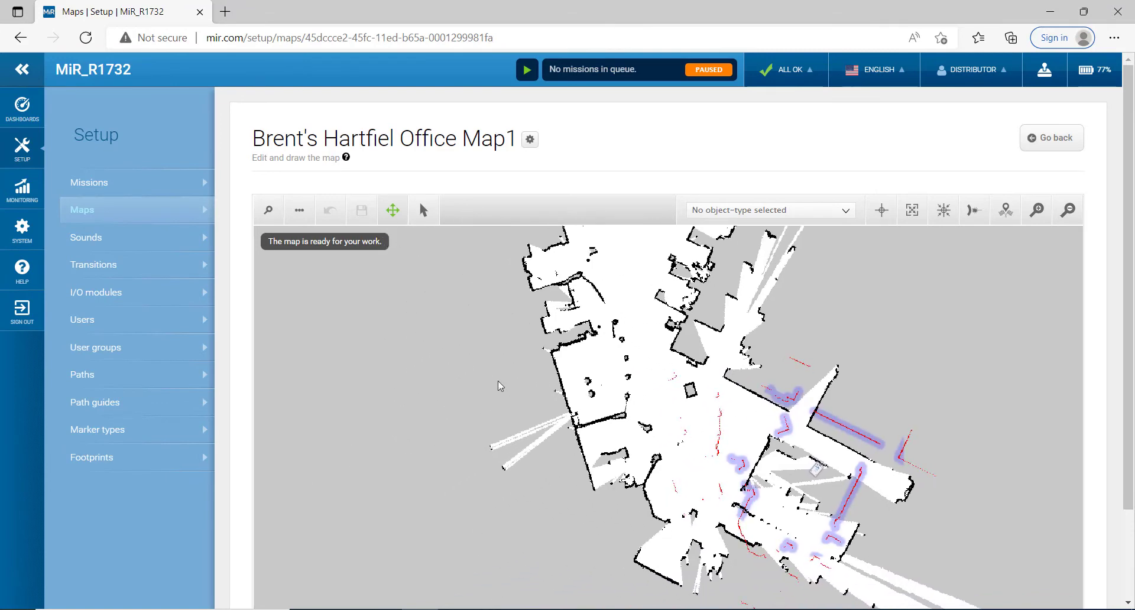
left_click_drag(488, 357, 389, 332)
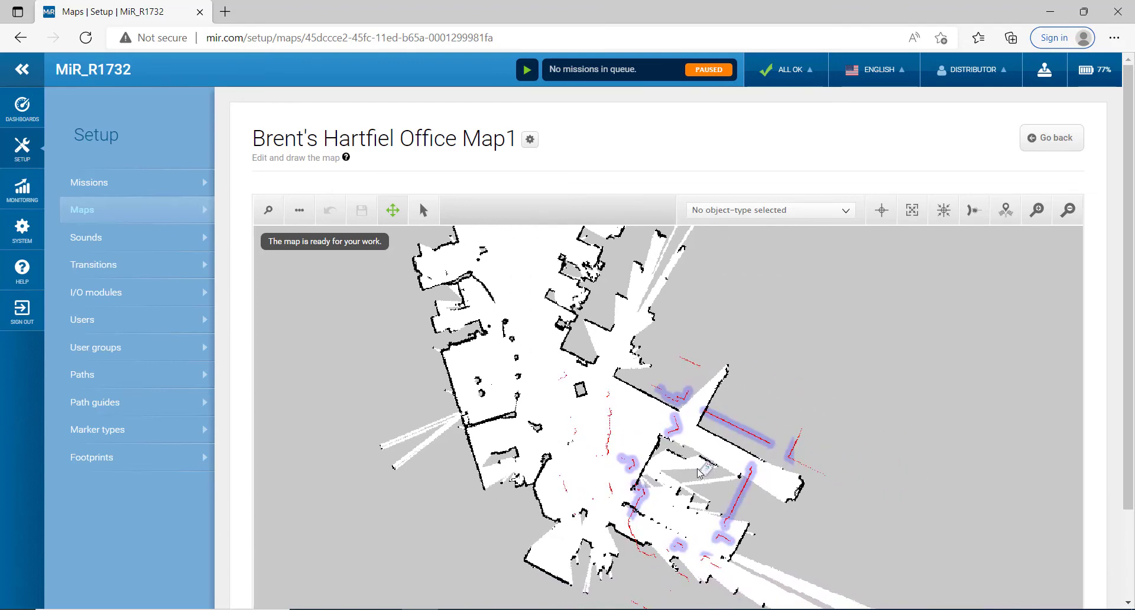
left_click(1005, 217)
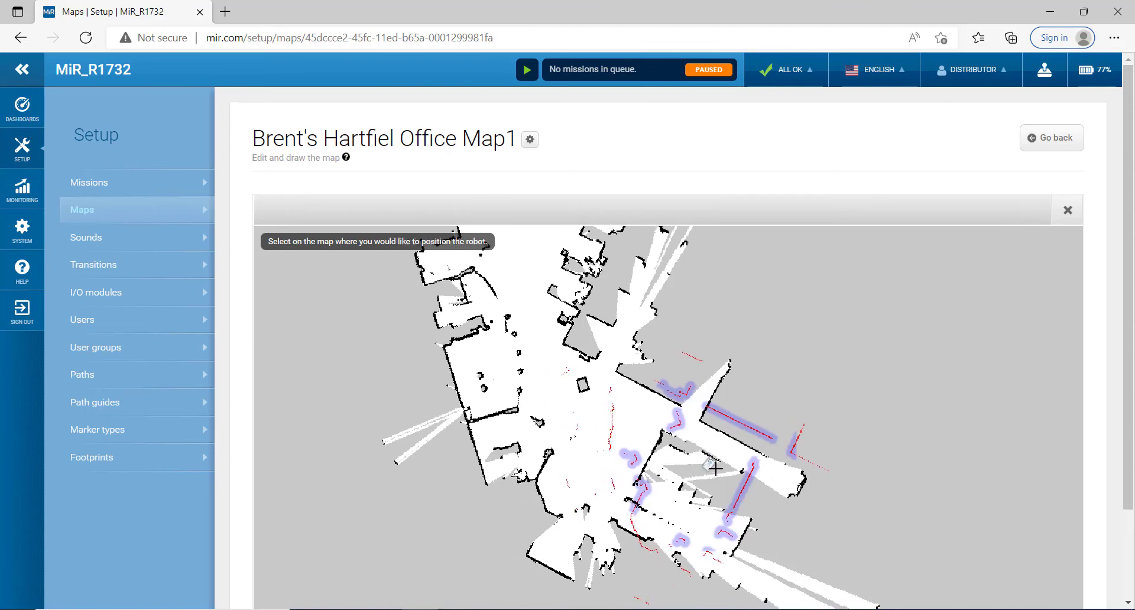
left_click(587, 416)
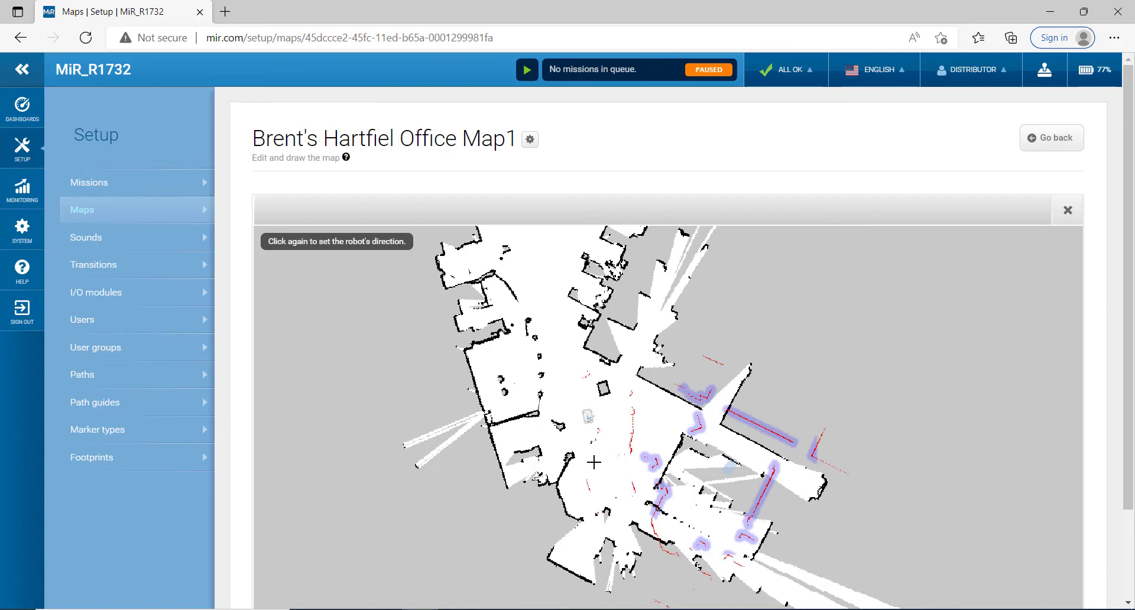
left_click(594, 461)
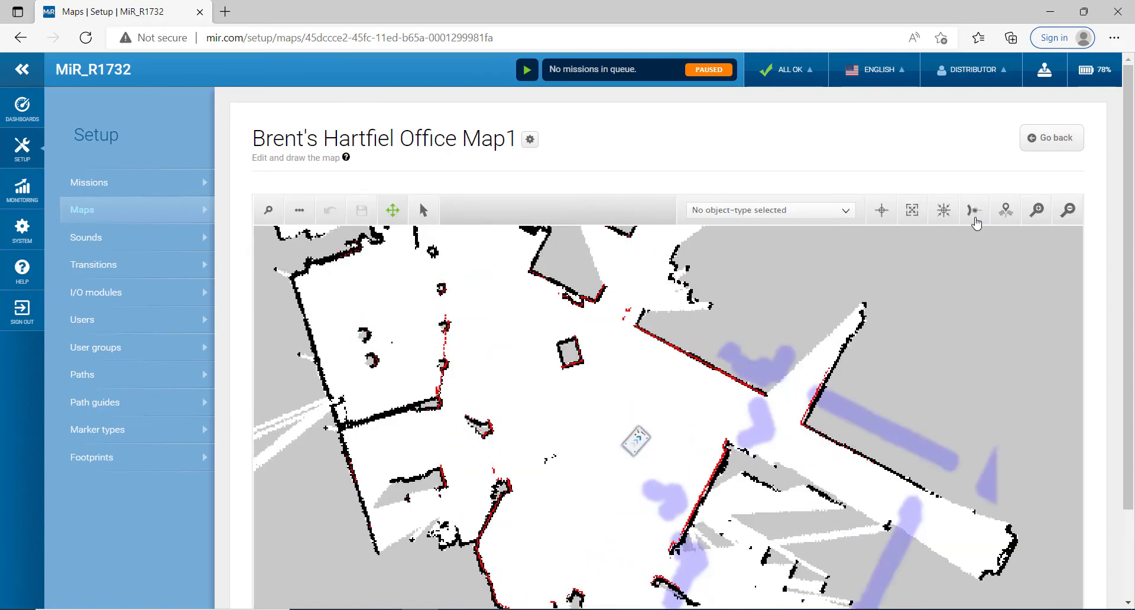